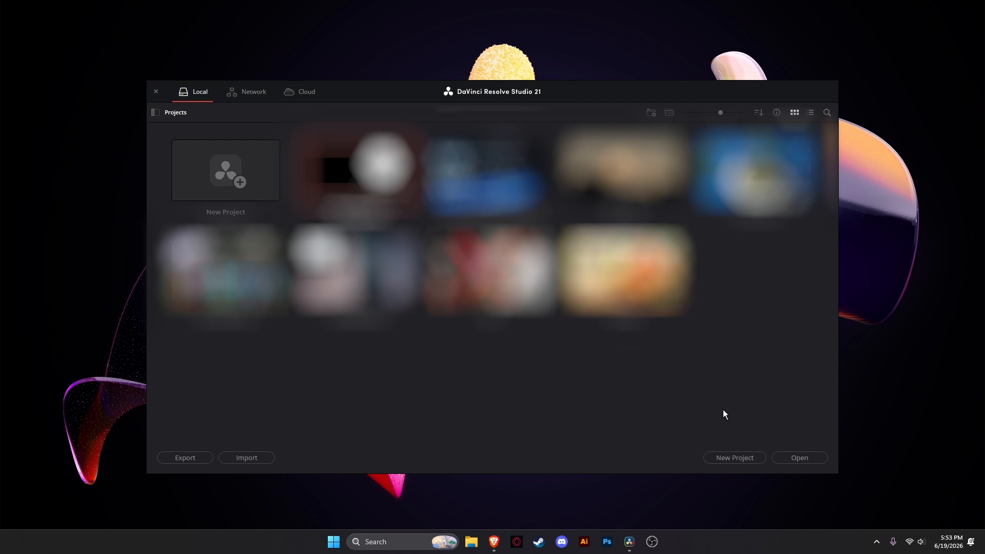
Step: Create a new project named "New to Davinci"
click(734, 459)
click(733, 457)
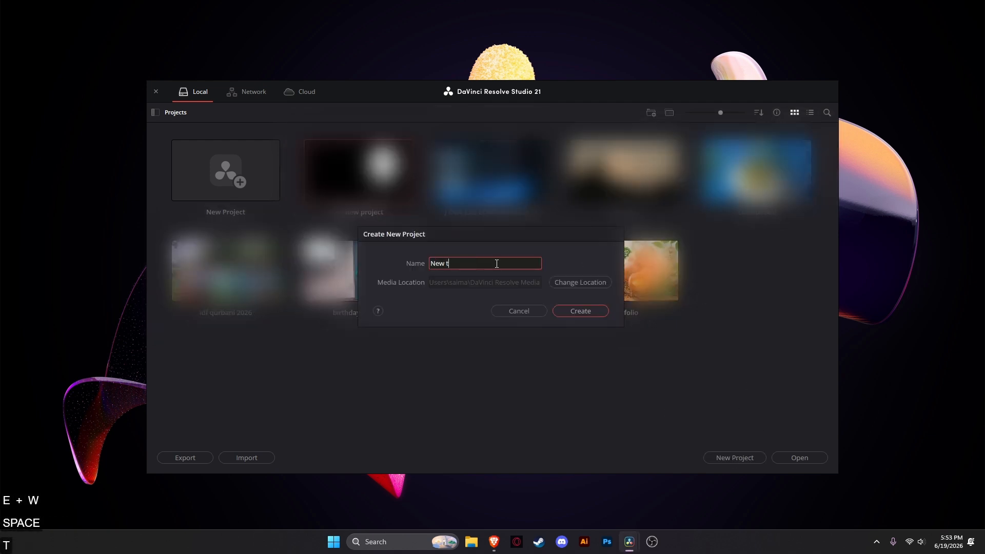
text(New to Davinci)
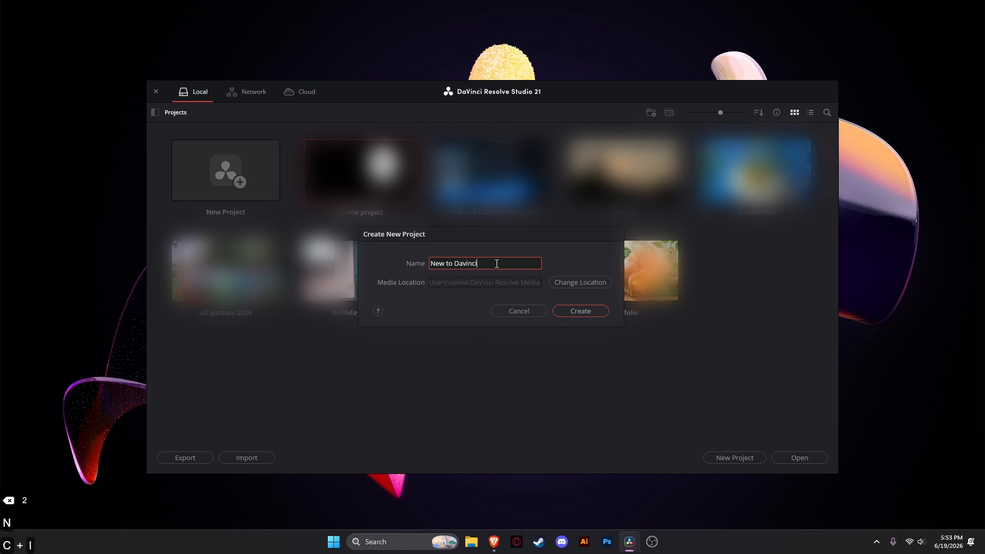
key(Return)
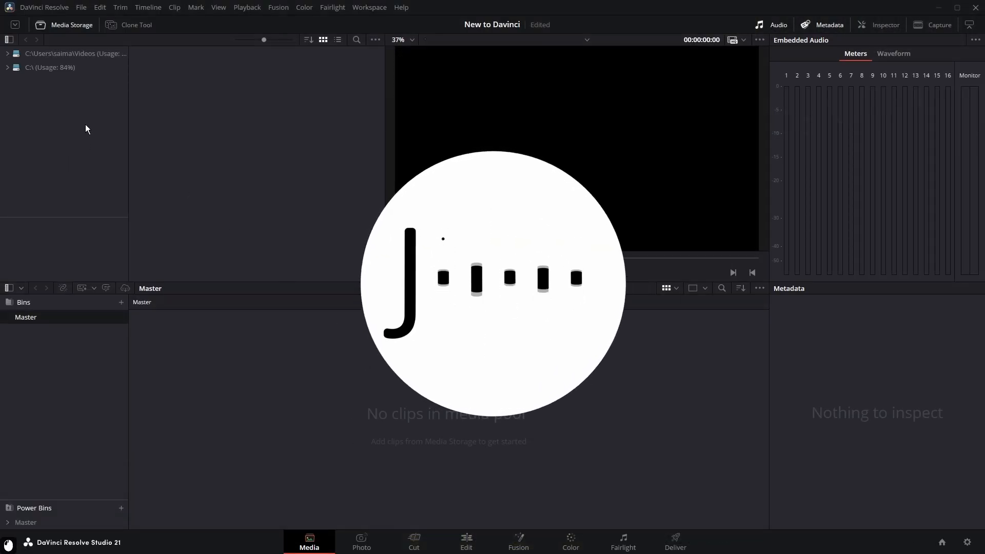
Step: Browse the C: drive in the media storage and open the Photo page
click(63, 70)
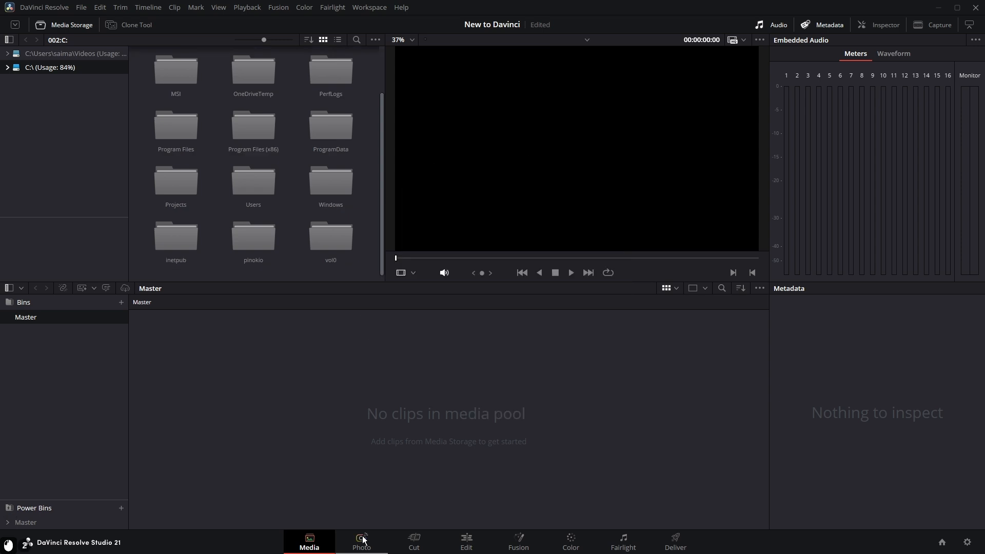
click(361, 539)
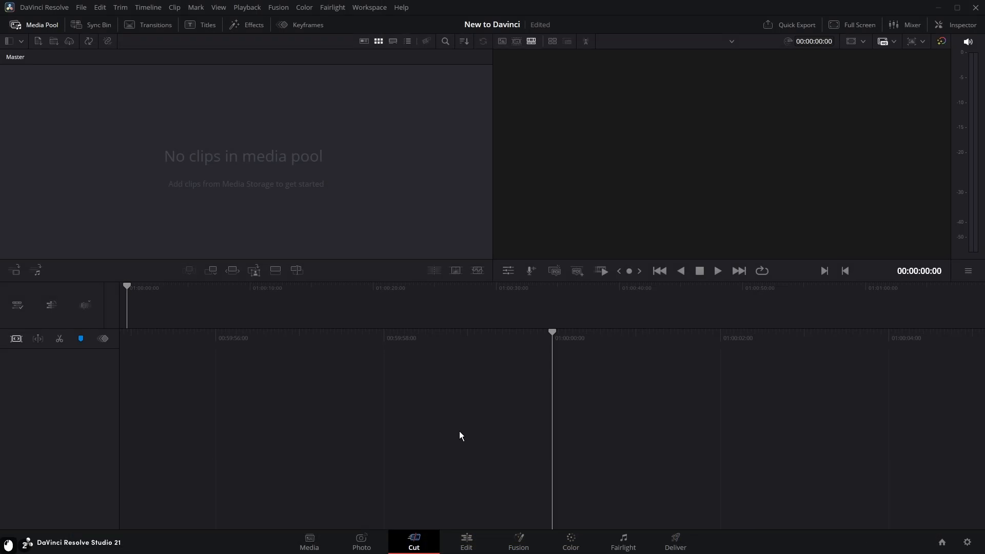
Step: Open the Edit page and place color grading.jpg from the media pool on the timeline
click(462, 540)
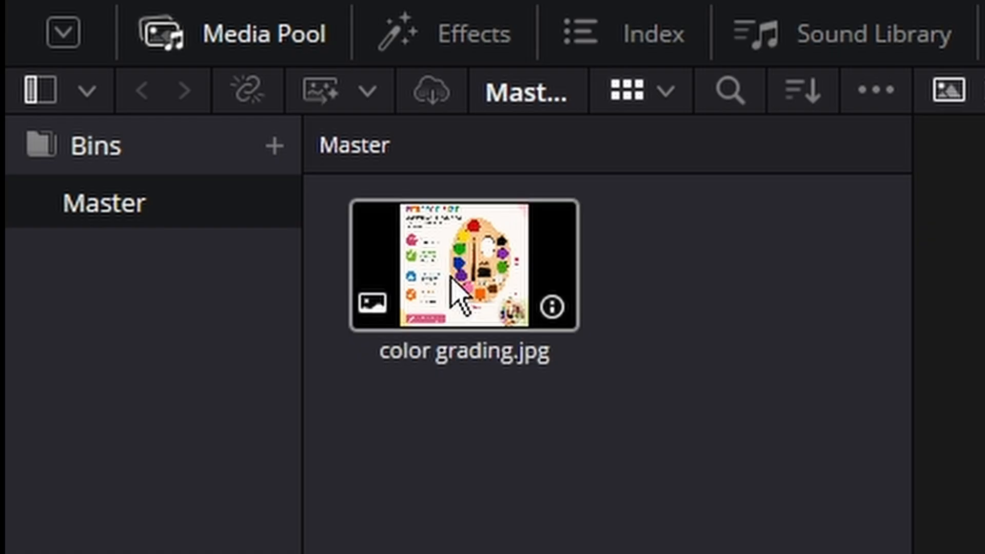
drag(117, 78, 175, 431)
drag(543, 405, 544, 404)
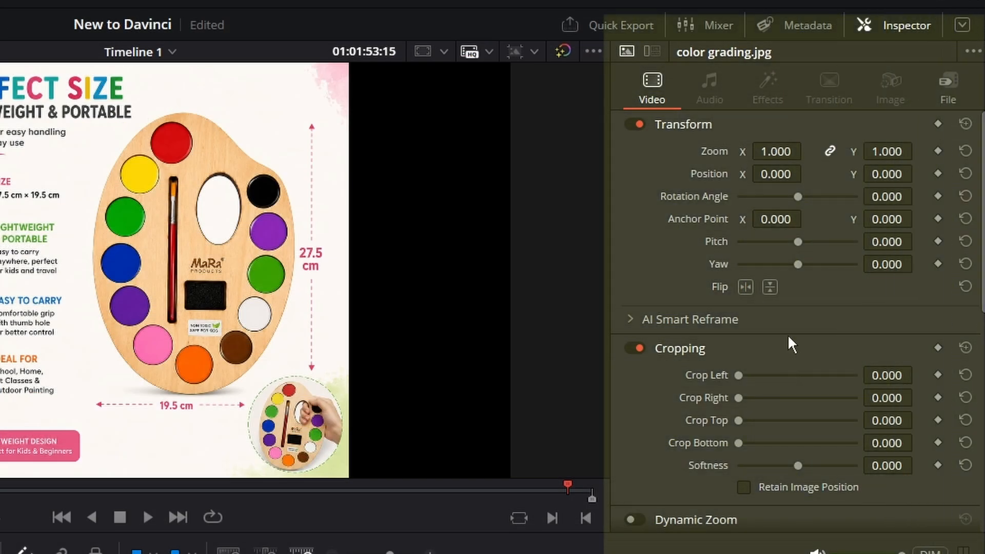
Step: Set the image's zoom to 1.540, position to X -38 and Y 18, rotation to 11.9, and adjust its anchor point, pitch and yaw
scroll(869, 200, down, 5)
scroll(872, 395, up, 5)
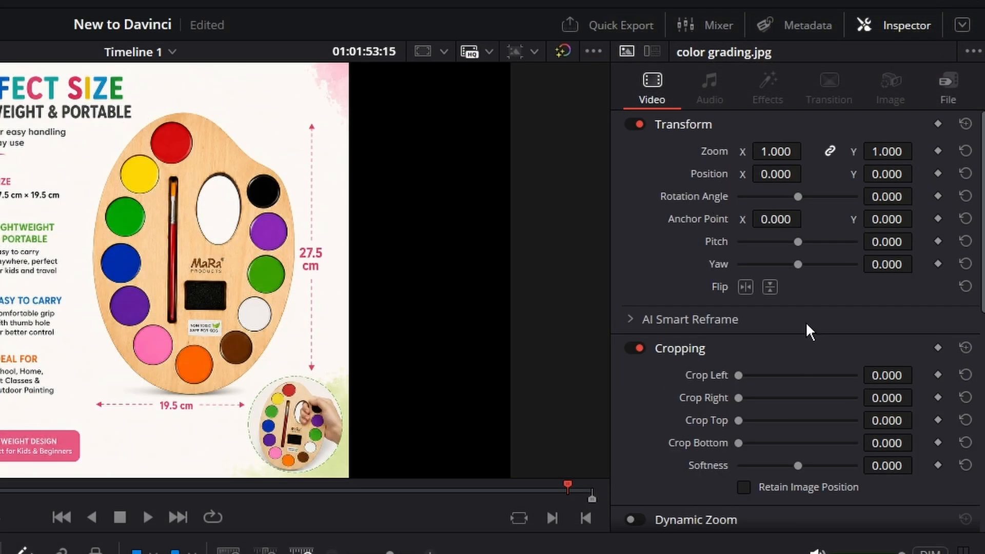
drag(795, 148, 821, 149)
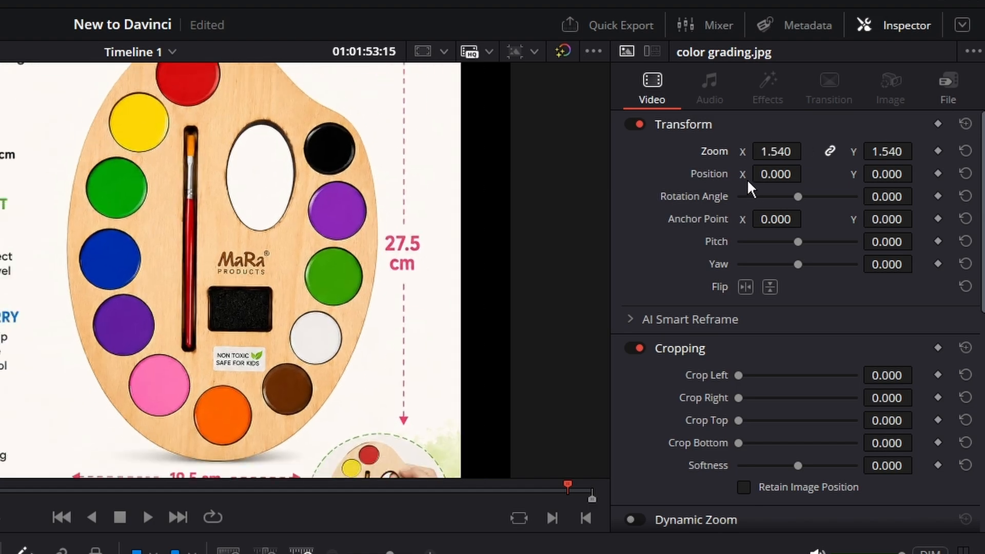
mouse_move(765, 174)
mouse_down()
mouse_move(852, 173)
mouse_move(759, 174)
mouse_up()
drag(887, 174, 843, 249)
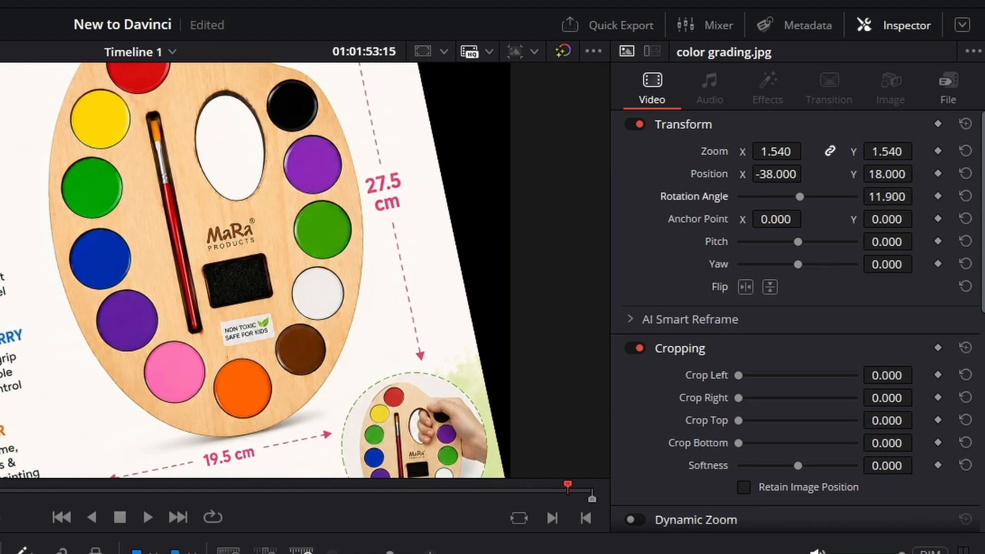
drag(776, 219, 784, 241)
drag(798, 264, 823, 280)
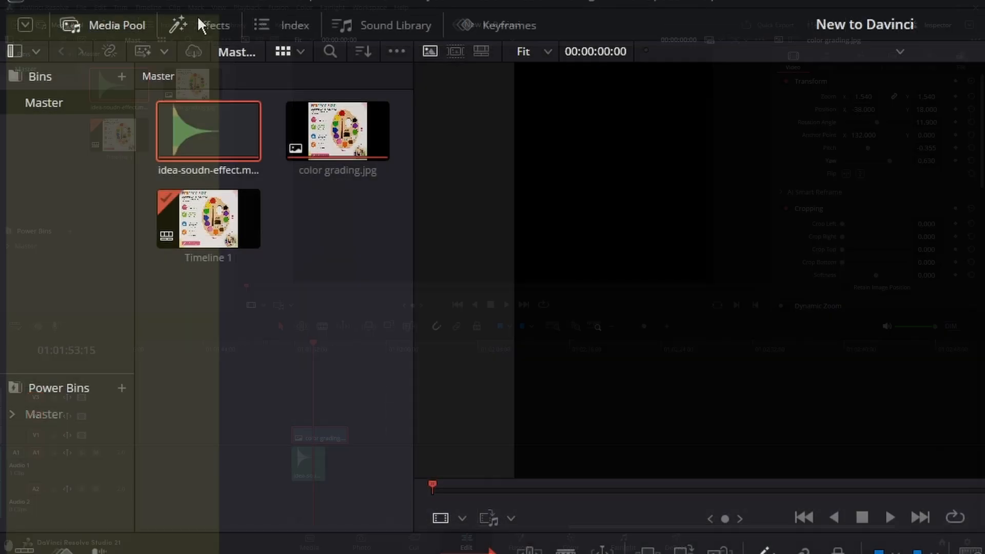
Step: Look through the effects library's effects, generators, titles, transitions and filters
click(198, 22)
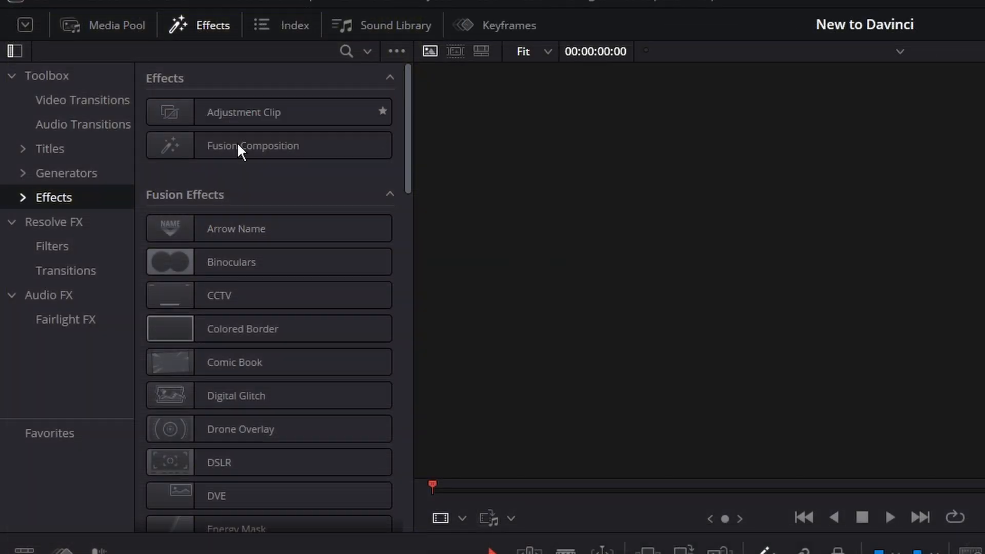
scroll(262, 319, down, 3)
scroll(263, 323, down, 3)
click(83, 174)
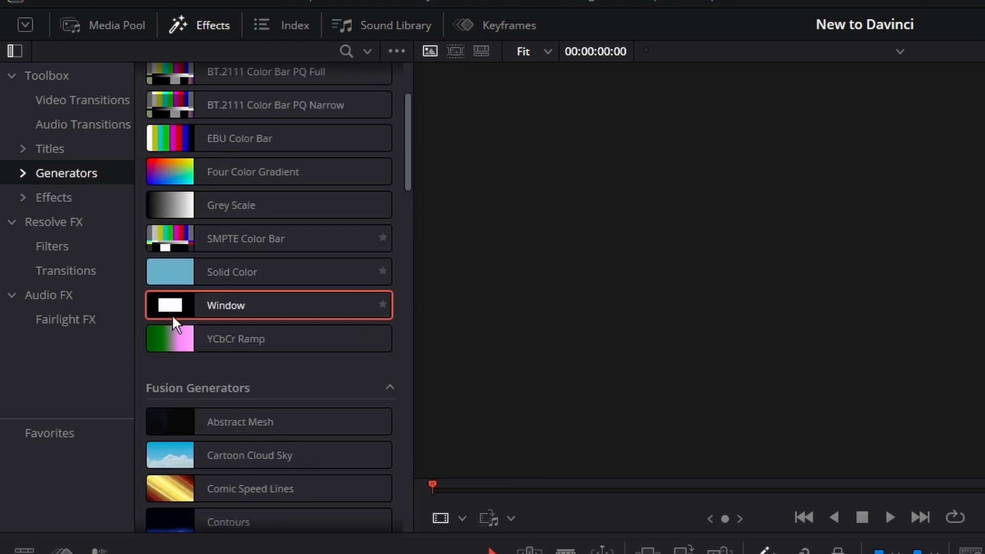
click(52, 148)
scroll(246, 389, down, 3)
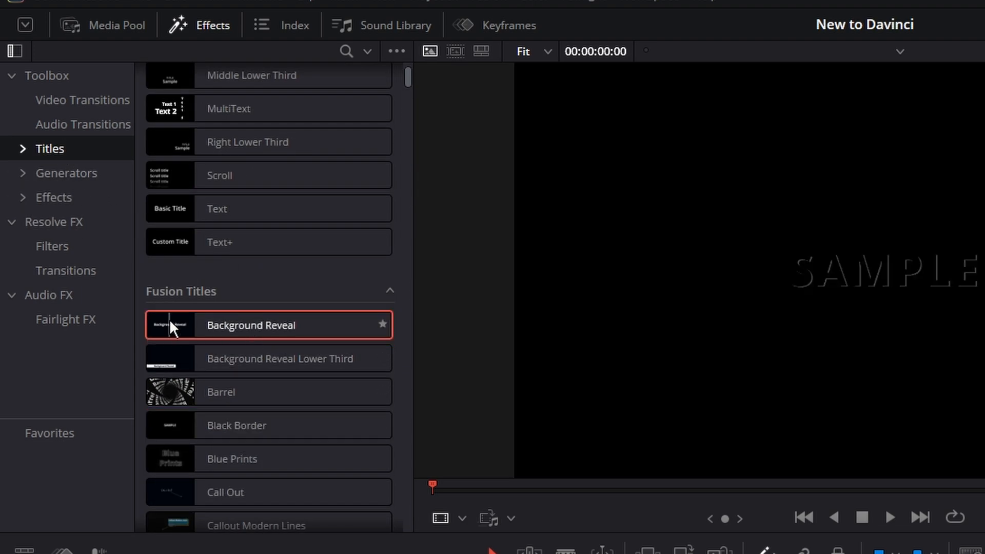
click(66, 270)
click(52, 247)
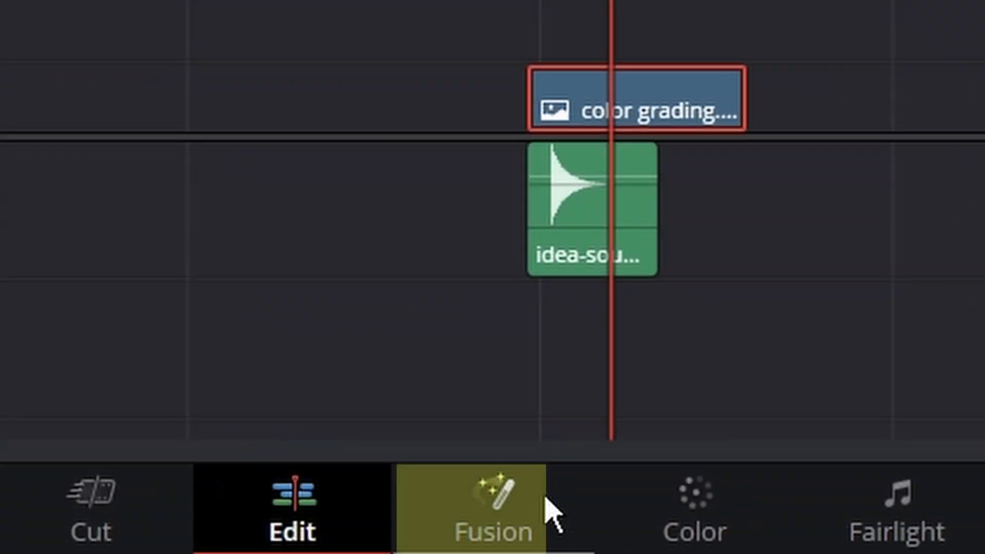
Step: Open the image clip on the Fusion page and examine its node graph
click(532, 539)
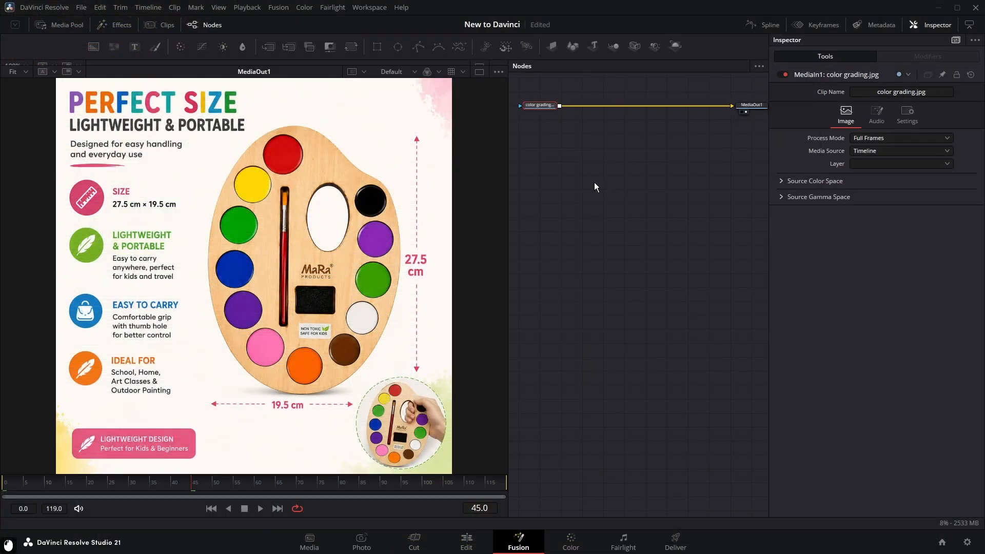
scroll(523, 200, up, 3)
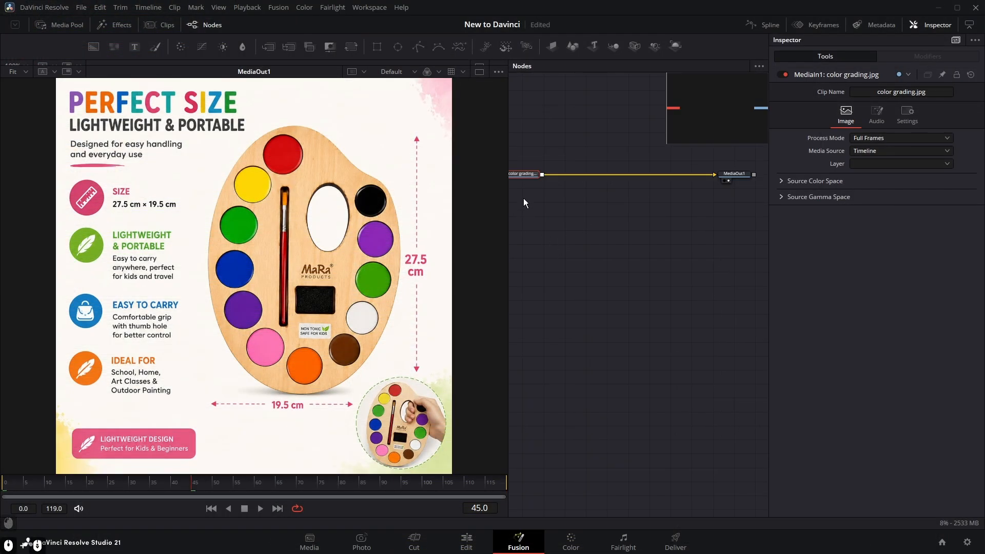
scroll(576, 176, down, 2)
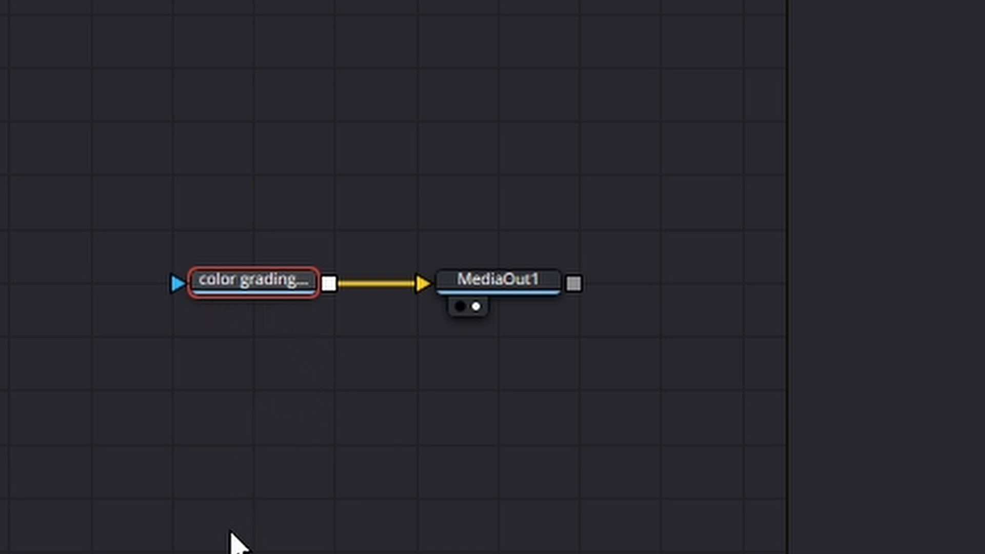
click(234, 471)
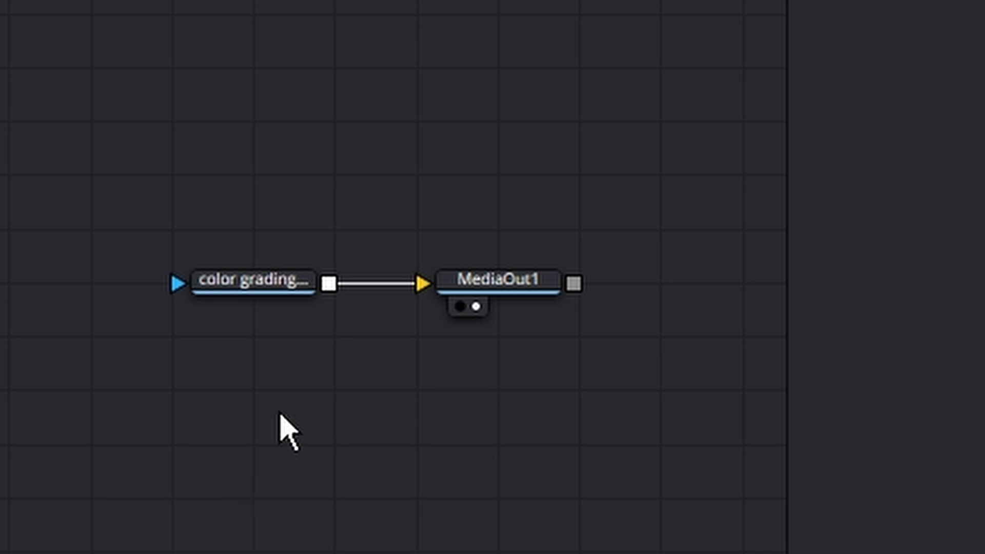
Step: Try repositioning the color grading node around MediaOut1, and add a DKeyer node before deleting it
drag(268, 290, 530, 238)
click(508, 116)
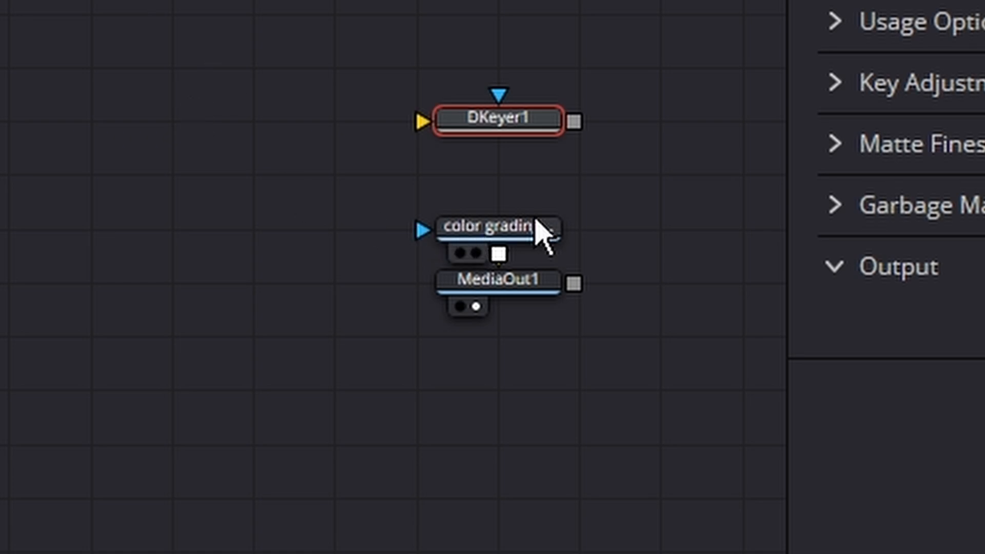
drag(527, 126, 188, 181)
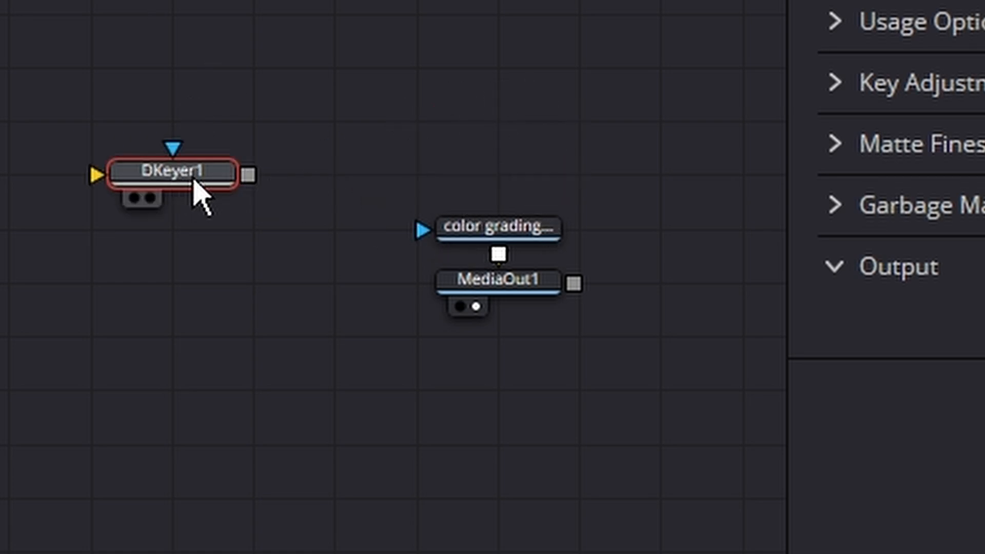
key(Delete)
drag(493, 227, 354, 281)
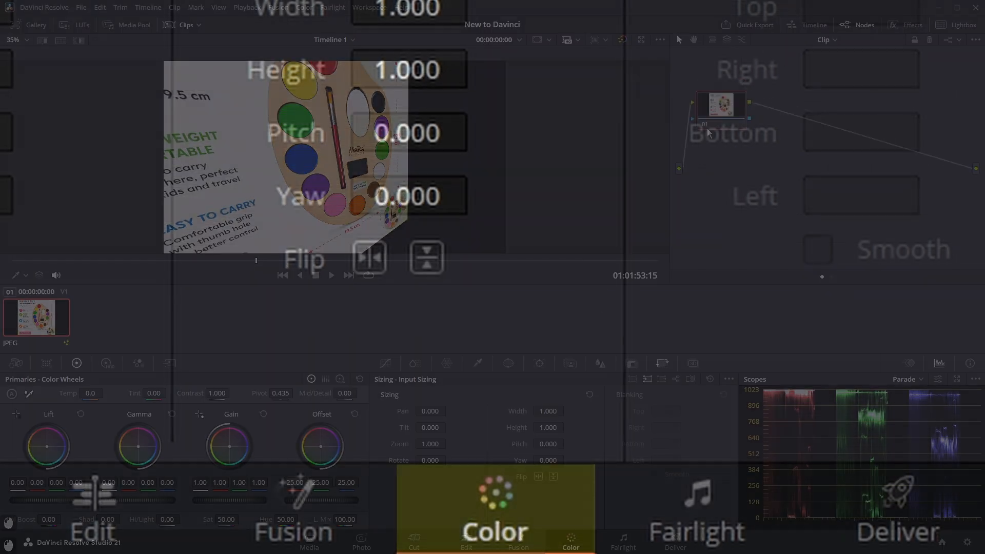
Step: Add three serial nodes after node 01 on the Color page and shift the Offset color wheel to tint the image purple
drag(707, 132, 713, 188)
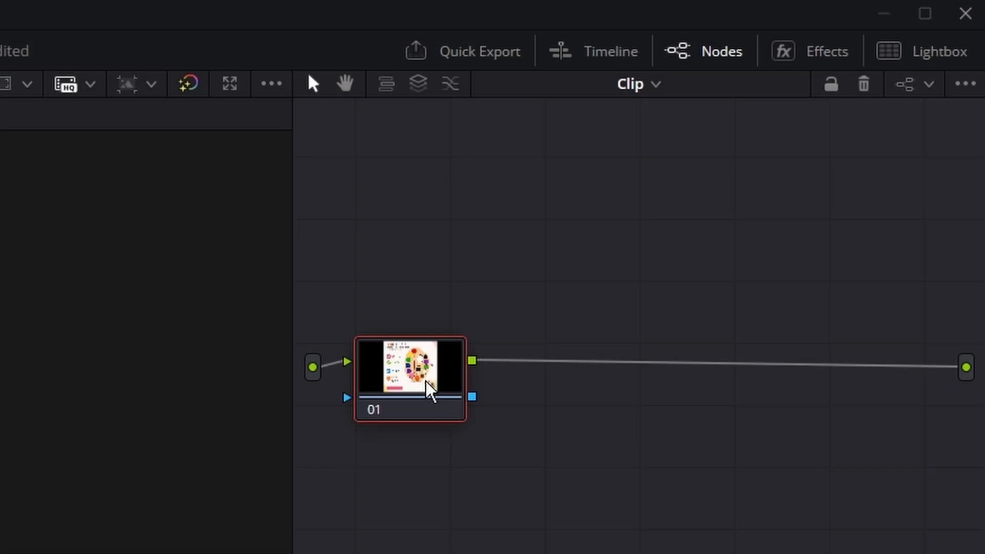
key(alt+s)
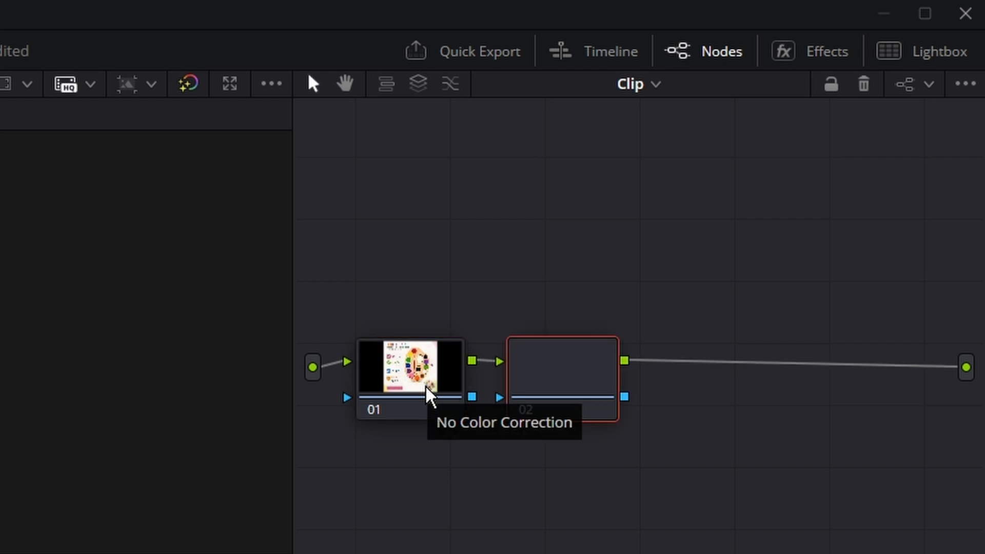
key(alt+s)
key(alt+s)
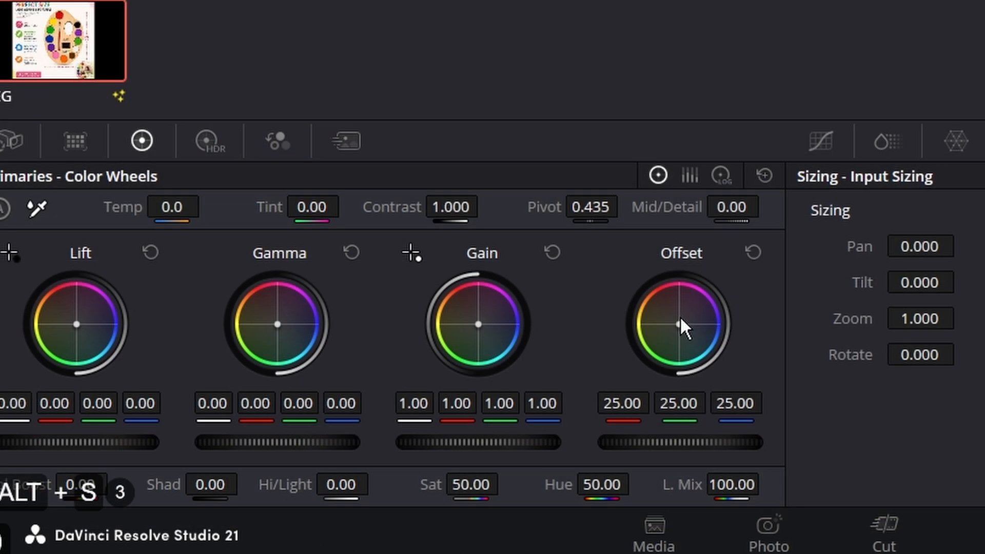
mouse_move(677, 323)
mouse_down()
mouse_move(690, 323)
mouse_move(698, 306)
mouse_move(684, 318)
mouse_up()
double_click(646, 299)
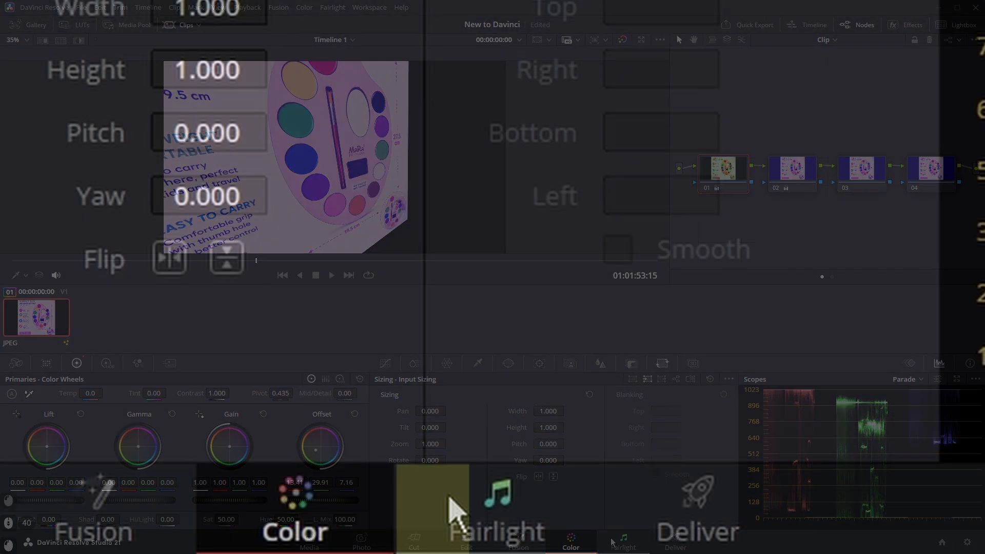
Step: Open the Fairlight page, increase the Audio 1 track's height and move the playhead to 01:01:32:19
click(623, 544)
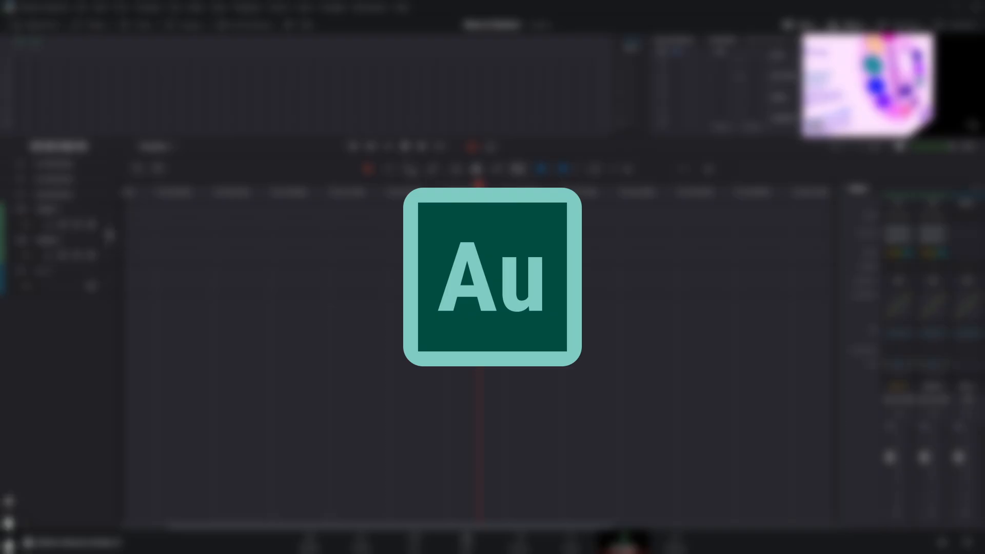
drag(109, 235, 100, 373)
click(399, 193)
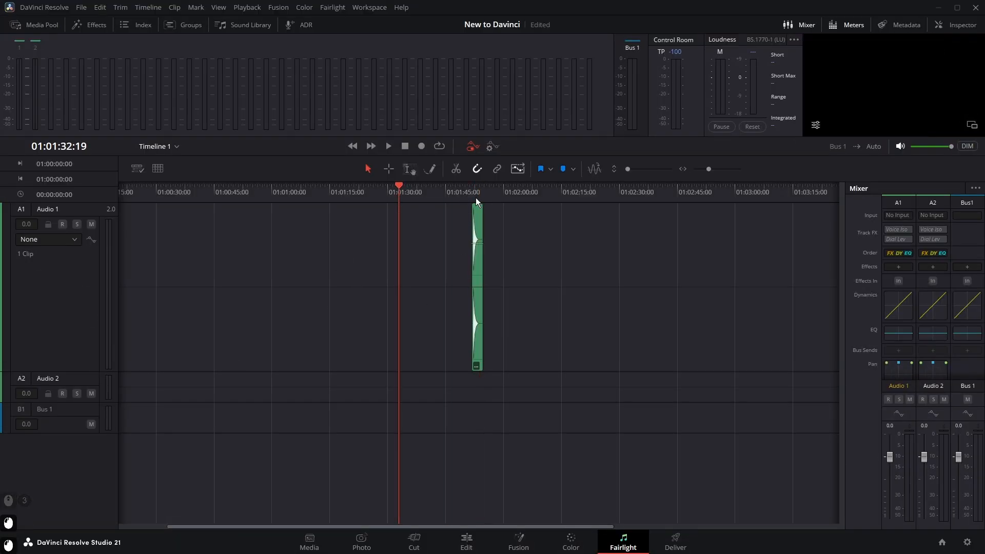
Step: Open the Deliver page and set the export format to MP4 with the H.265 codec
click(675, 542)
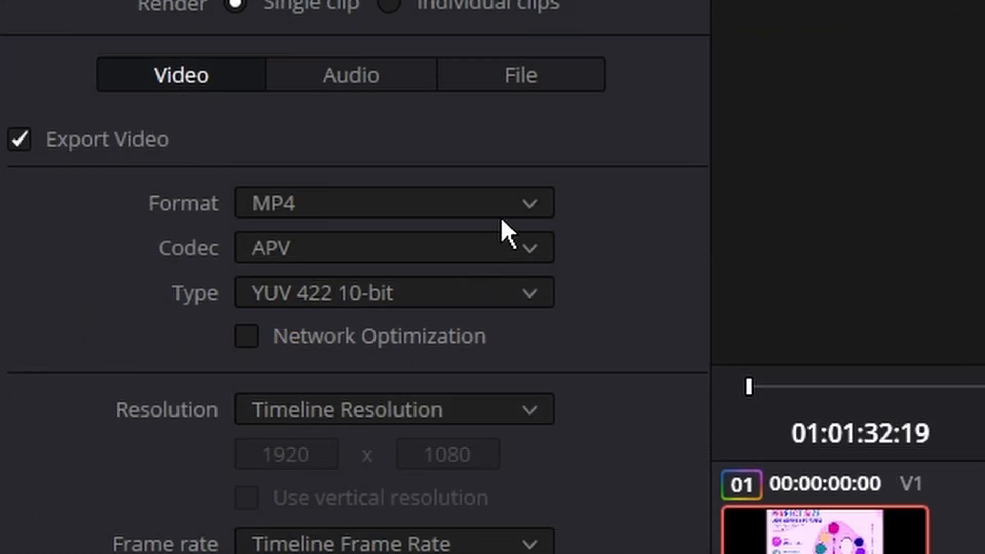
click(163, 199)
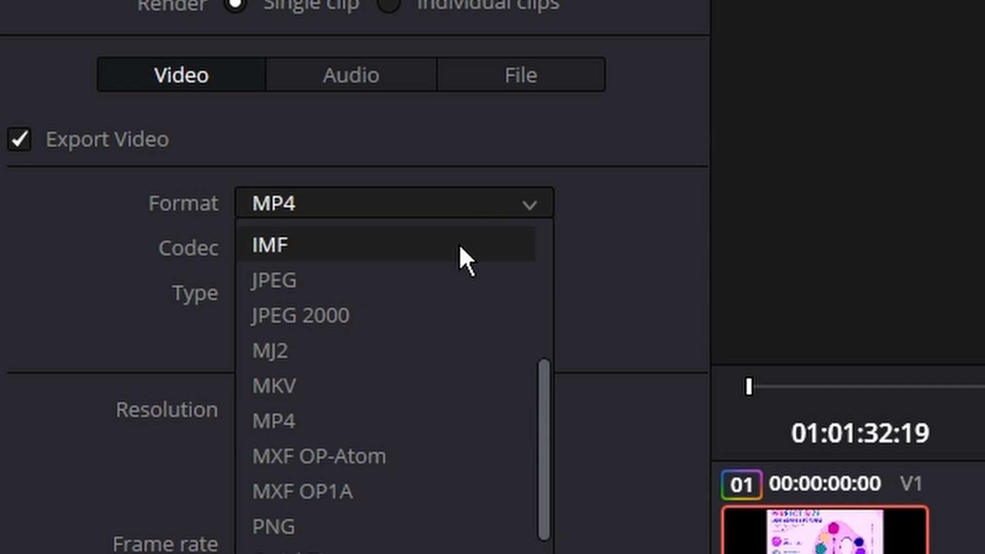
click(414, 406)
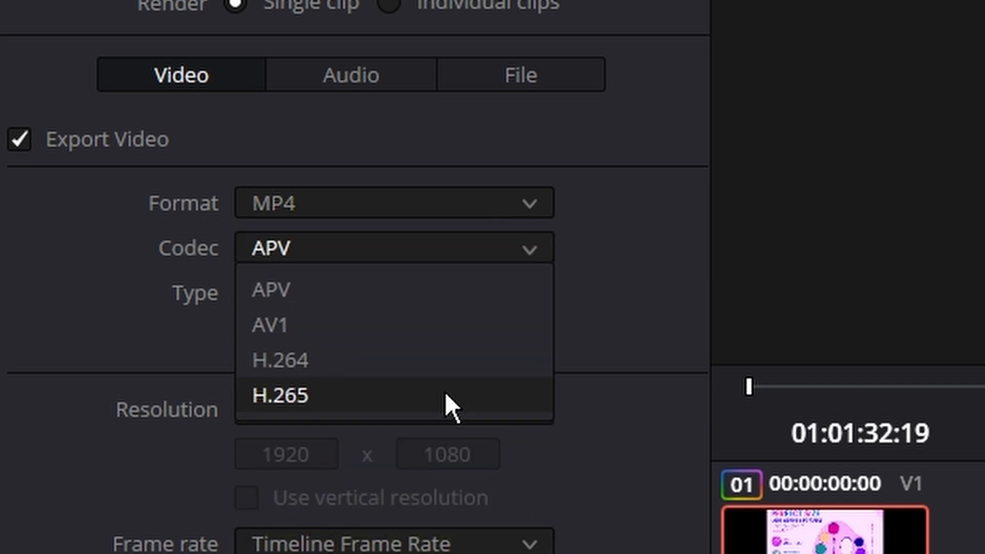
click(437, 366)
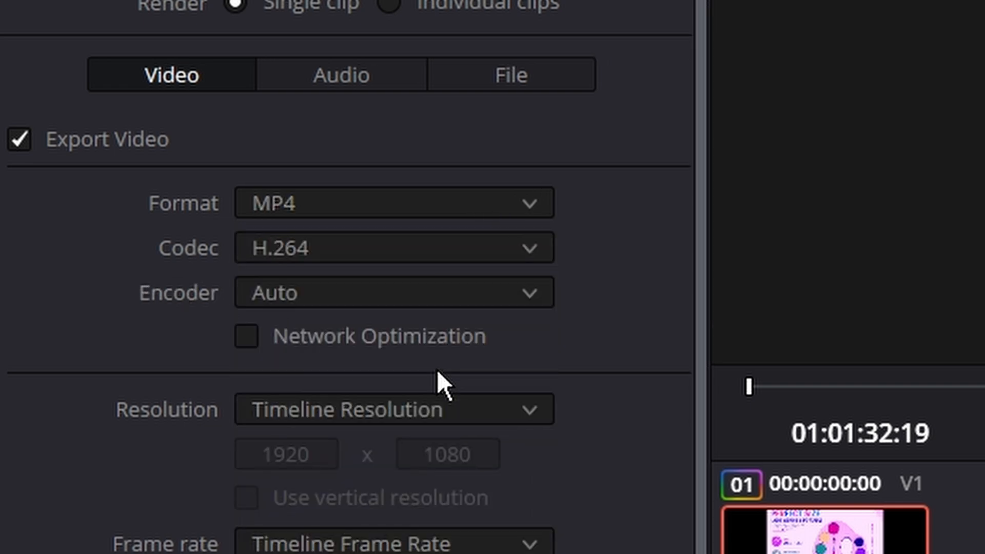
click(467, 257)
click(411, 370)
click(453, 292)
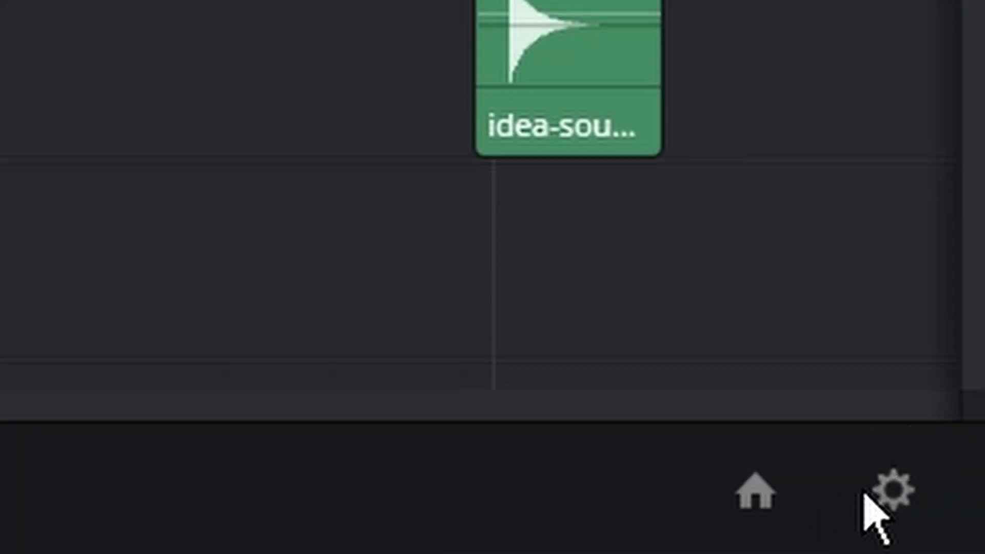
Step: Look through the available timeline resolutions in the project settings
click(521, 64)
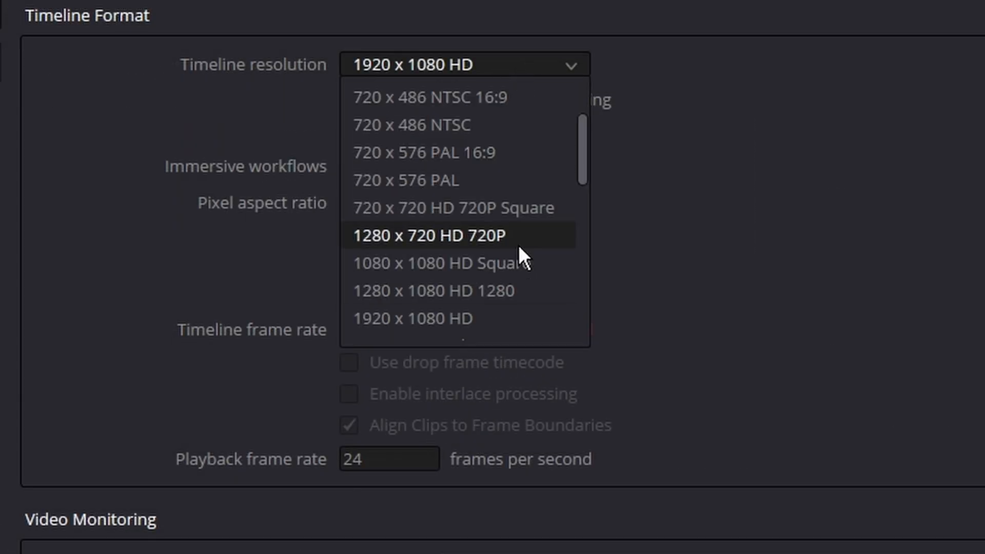
scroll(518, 245, down, 10)
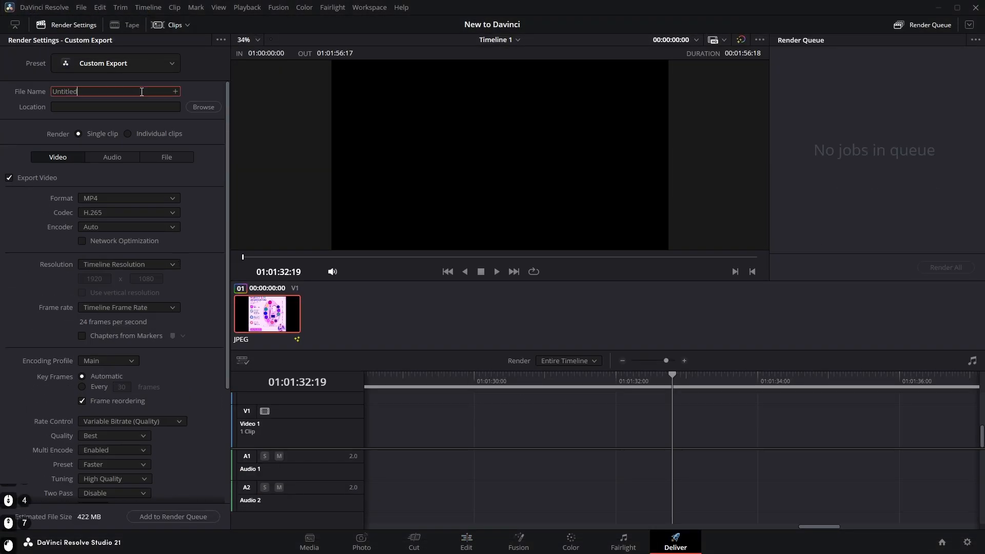
Step: Set the render destination to Timeline 1.mp4 in the Videos folder, and add the timeline to the render queue and render it
click(202, 107)
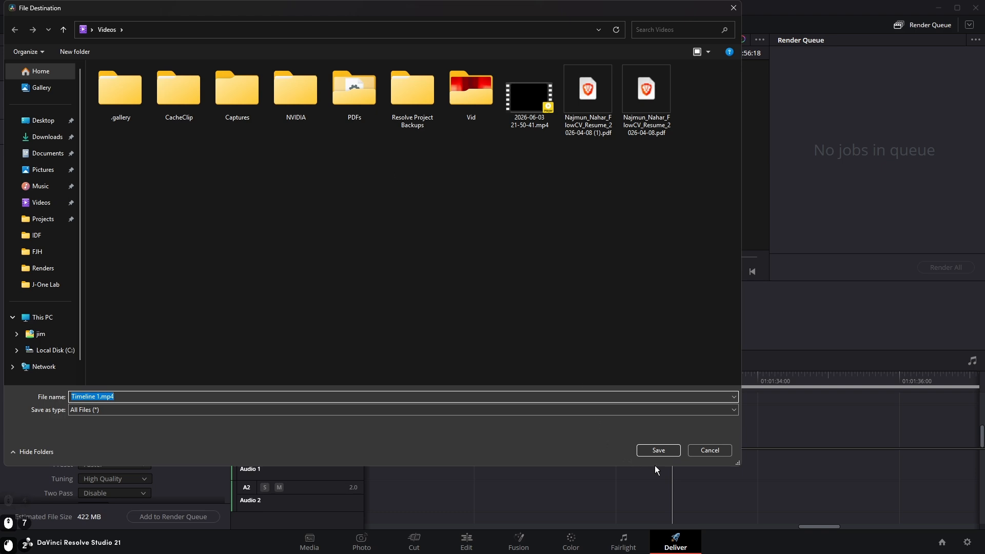
click(658, 450)
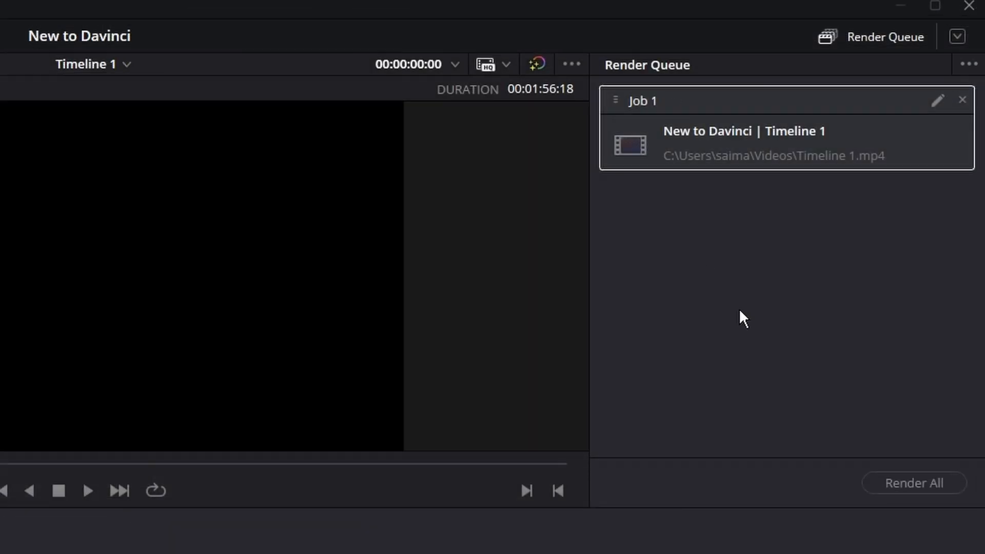
click(916, 484)
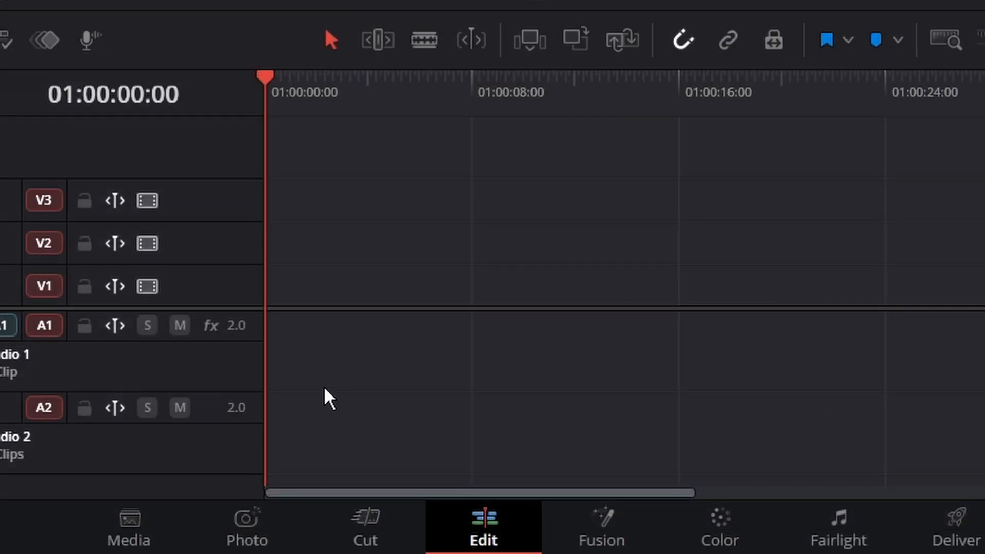
Step: Look through the Media, Photo and Cut pages in turn, finishing on the Edit page
click(128, 529)
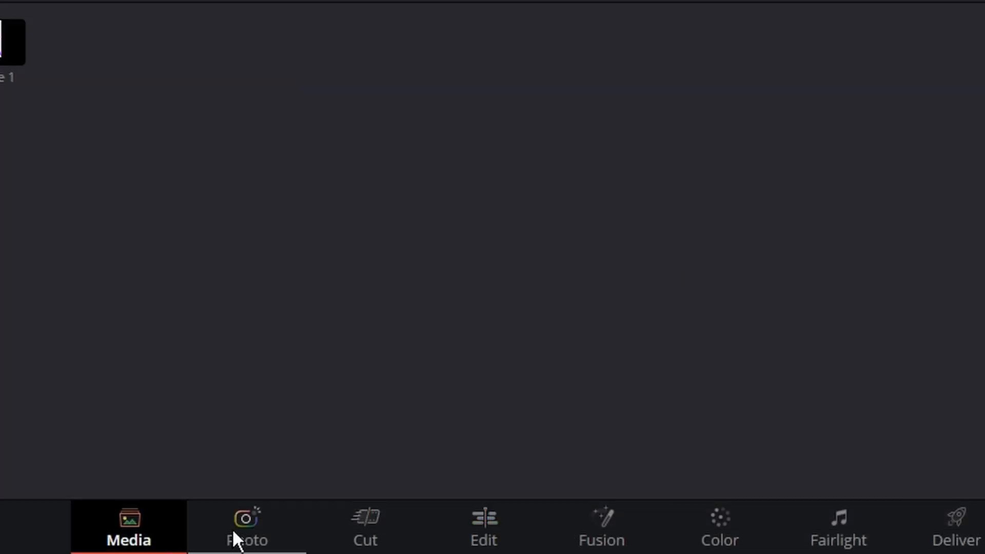
click(234, 533)
click(344, 523)
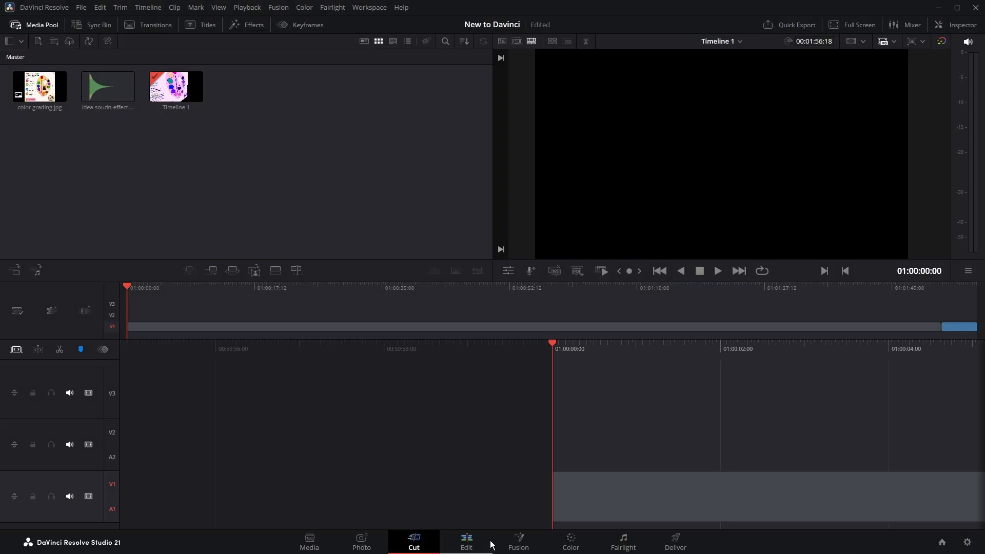
click(496, 524)
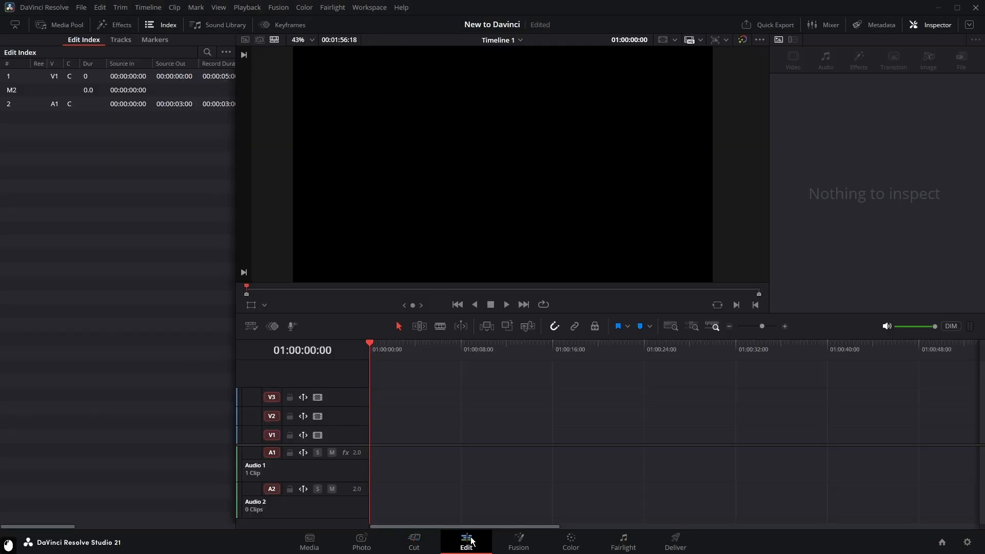